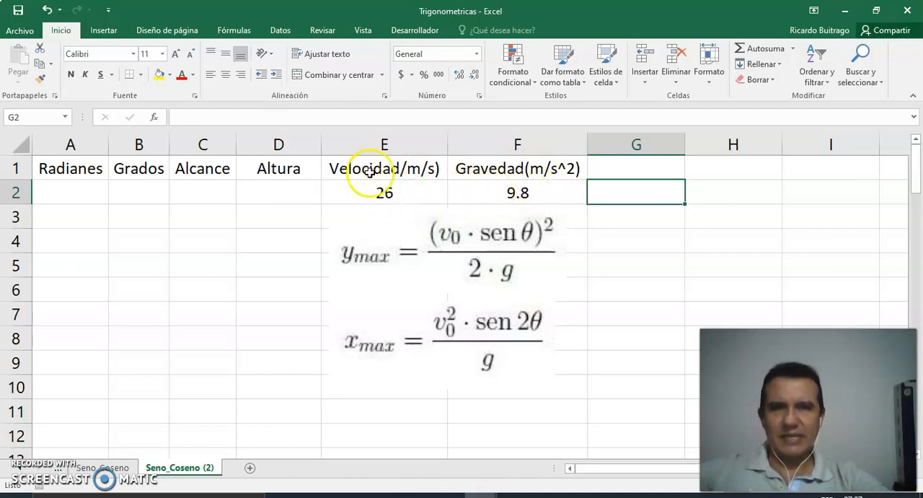
- Correct the header in cell E1 so that it reads "Velocidad(m/s)"
click(393, 169)
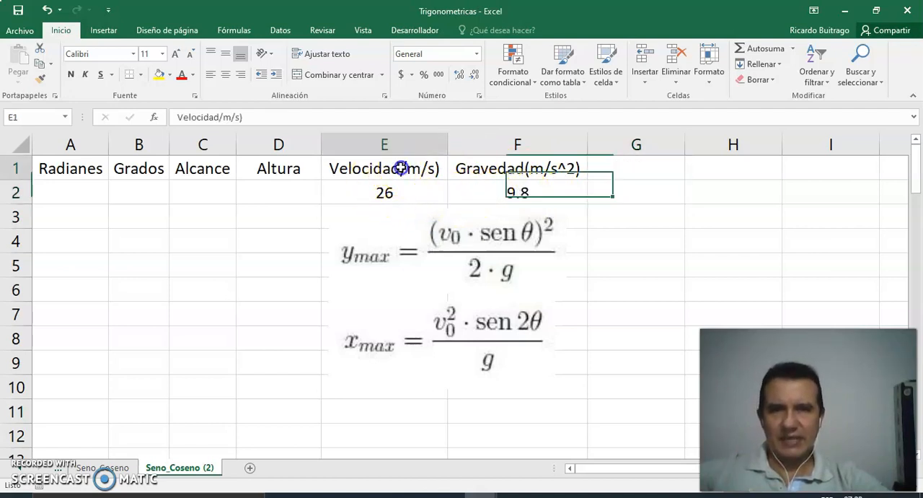
click(220, 118)
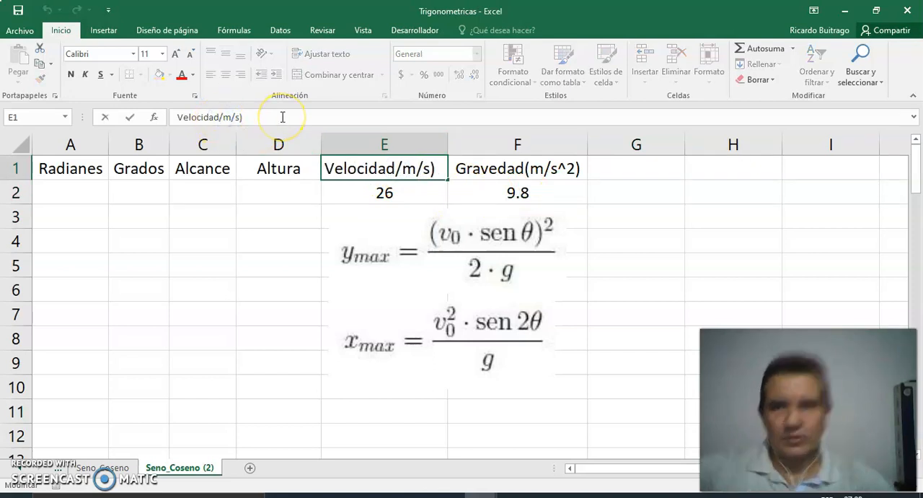
key(Delete)
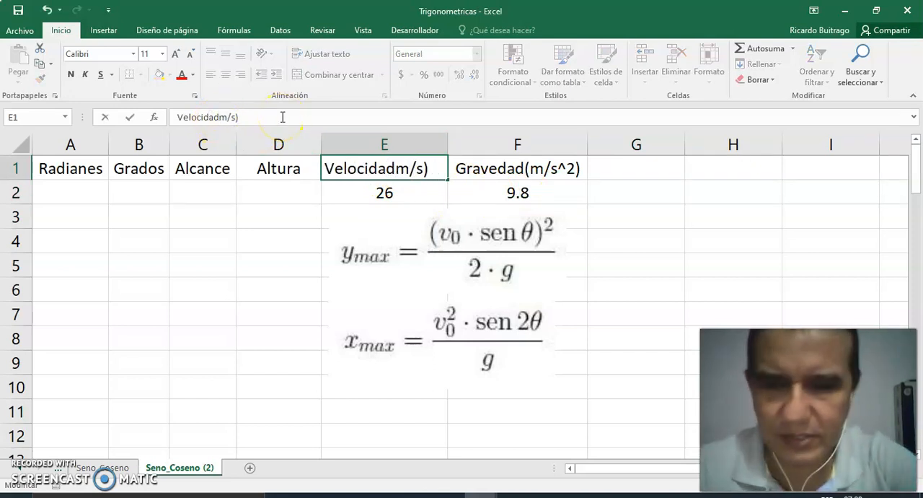
text(()
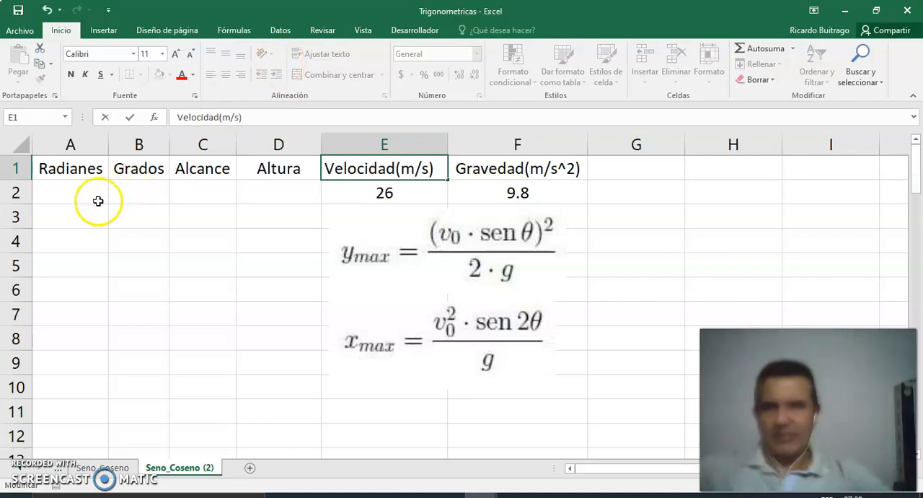
click(94, 199)
- Fill the Grados column from B2 to B20 with angles from 0 to 90 in increments of 5
click(134, 188)
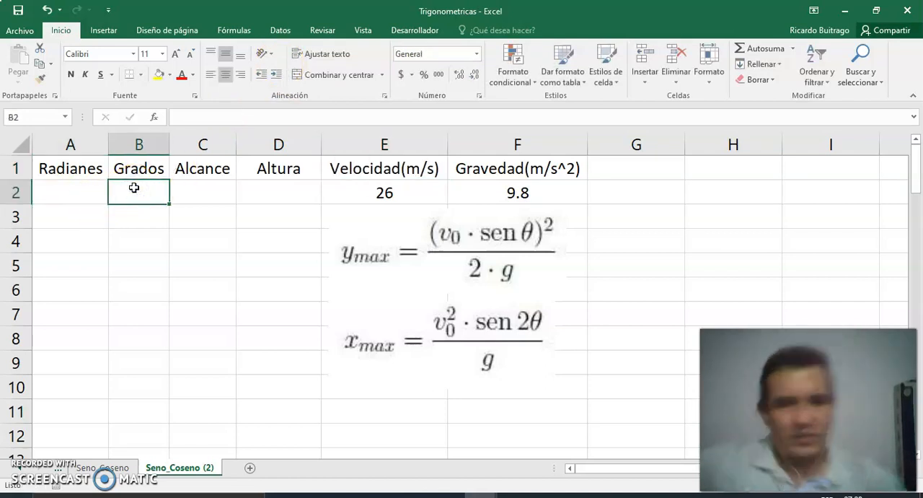
text(0)
key(Return)
key(Return)
text(5)
key(Return)
drag(135, 190, 164, 406)
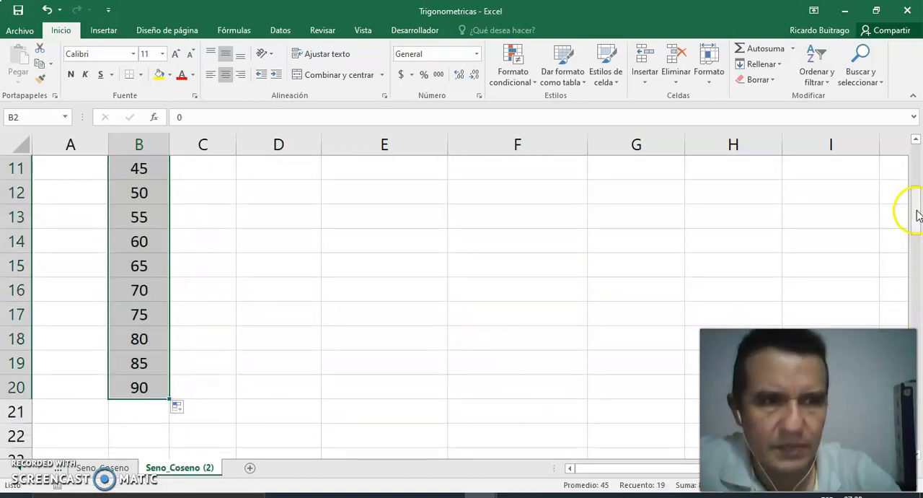
- Enter the degrees-to-radians formula =PI()*B2/180 in cell A2 of the Radianes column
drag(913, 207, 916, 119)
click(86, 199)
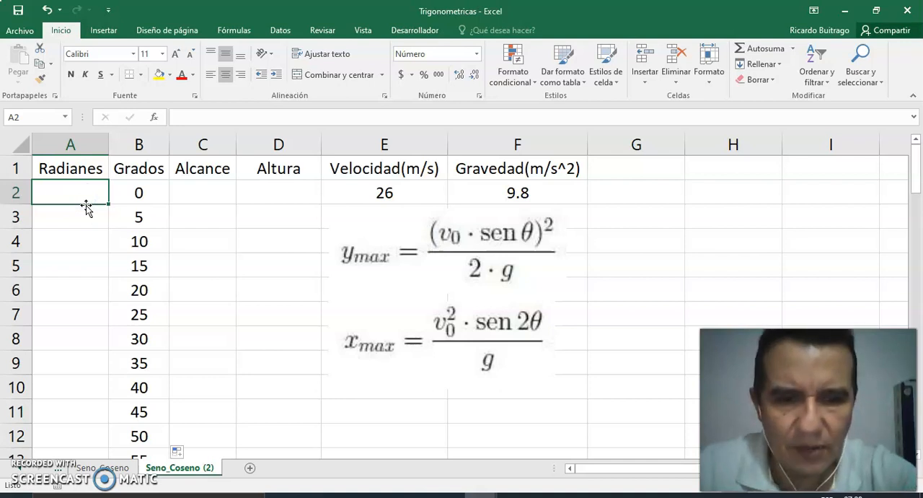
text(=pi)
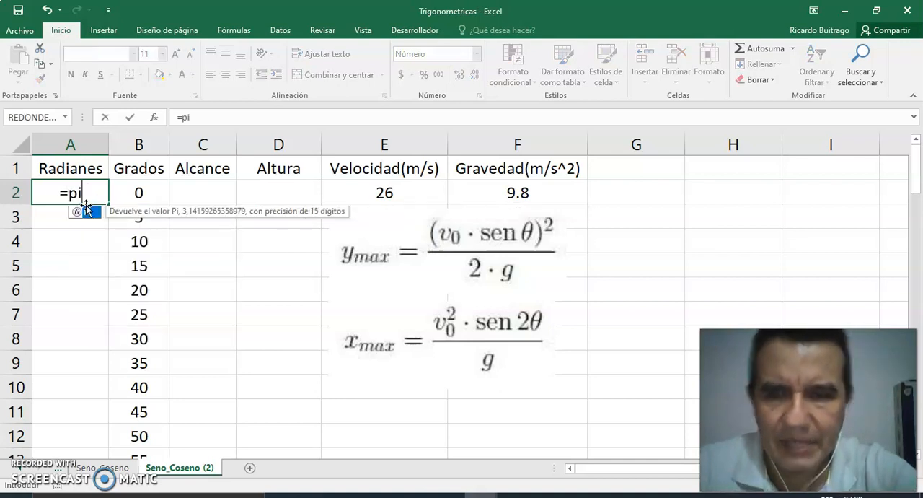
key(Tab)
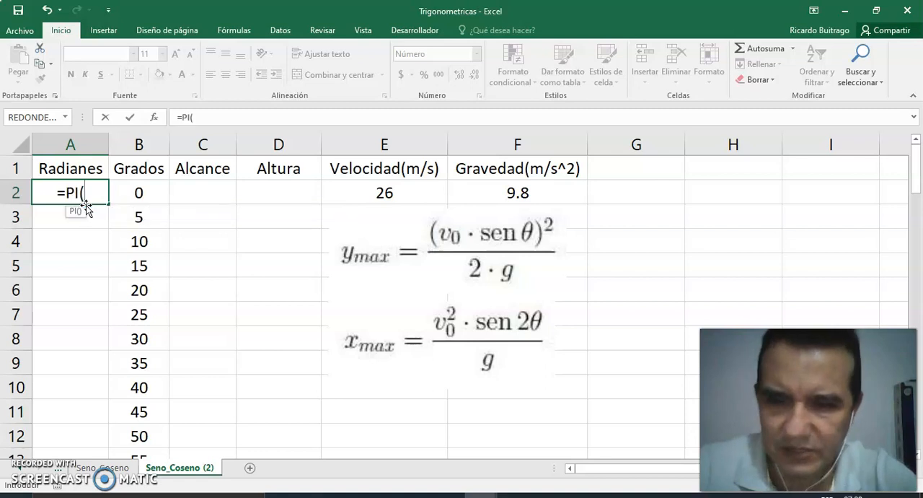
text(())
key(BackSpace)
key(BackSpace)
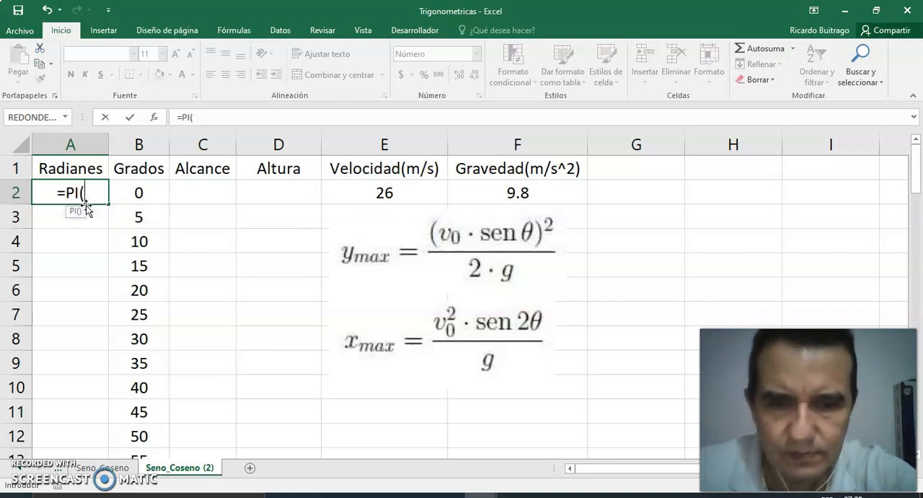
text())
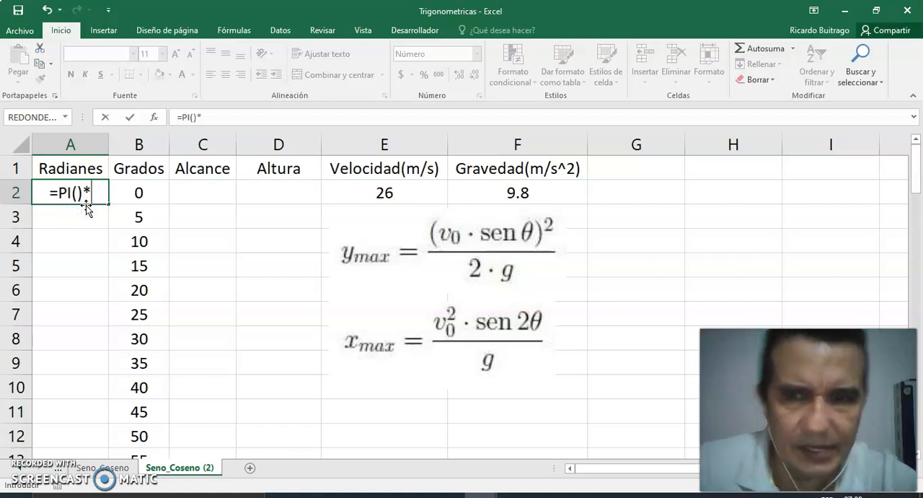
text(*)
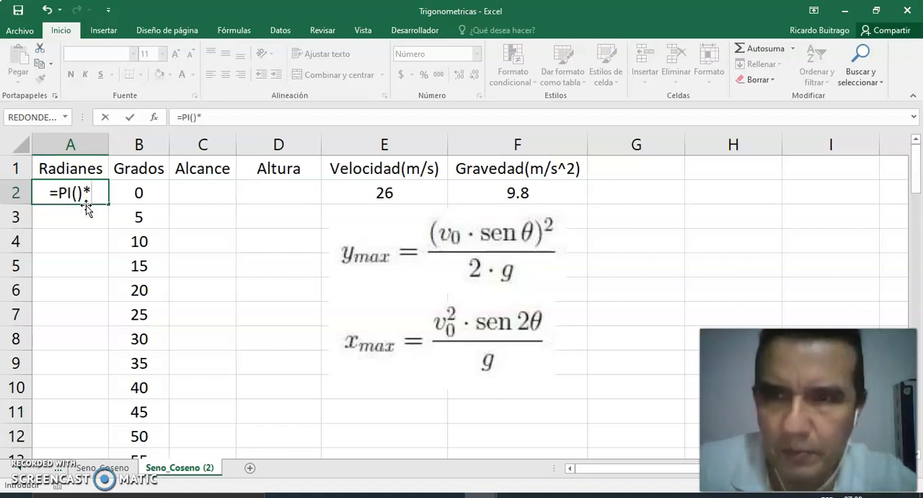
click(131, 193)
text(/180)
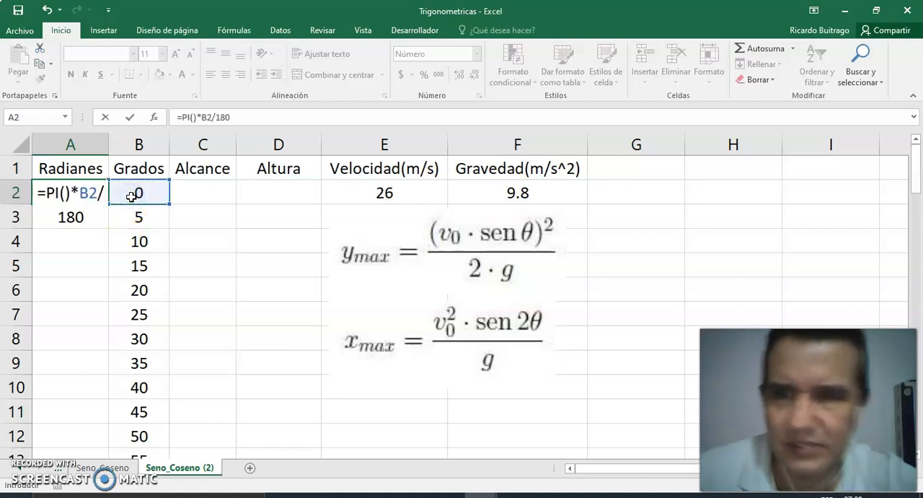
key(Return)
- Copy the radians formula from A2 down through A20
click(87, 192)
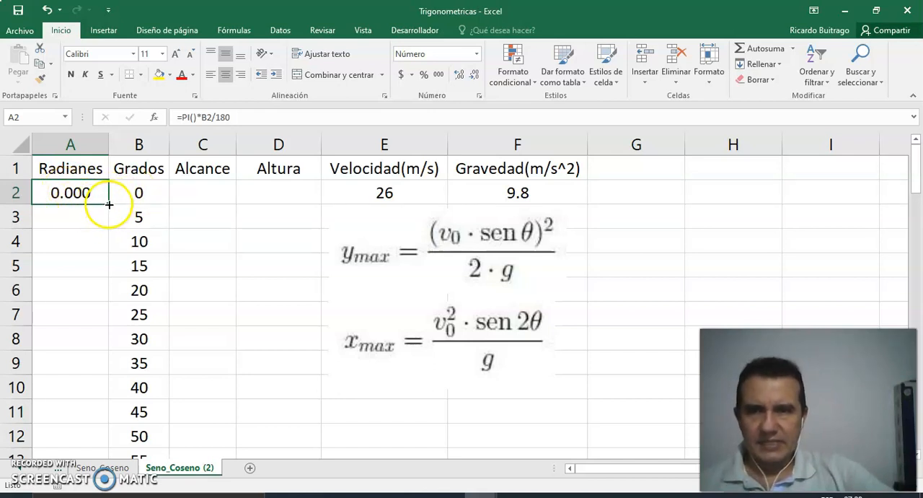
drag(108, 203, 94, 422)
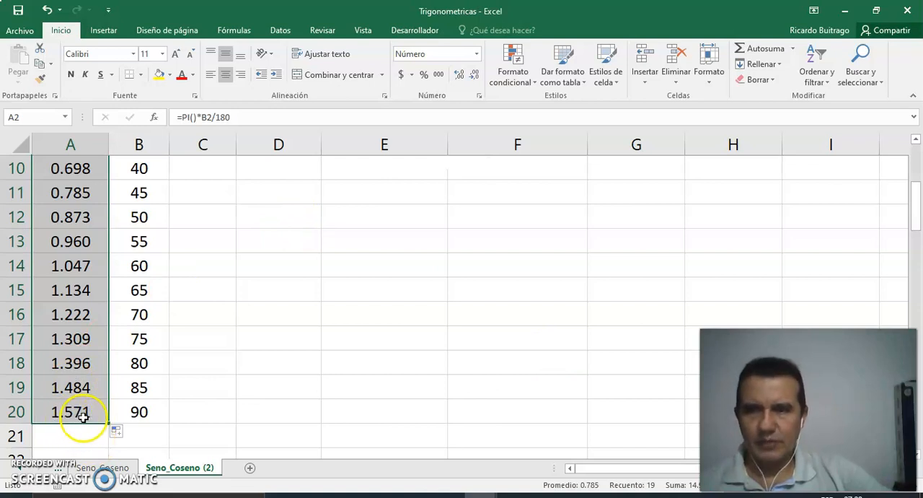
click(916, 142)
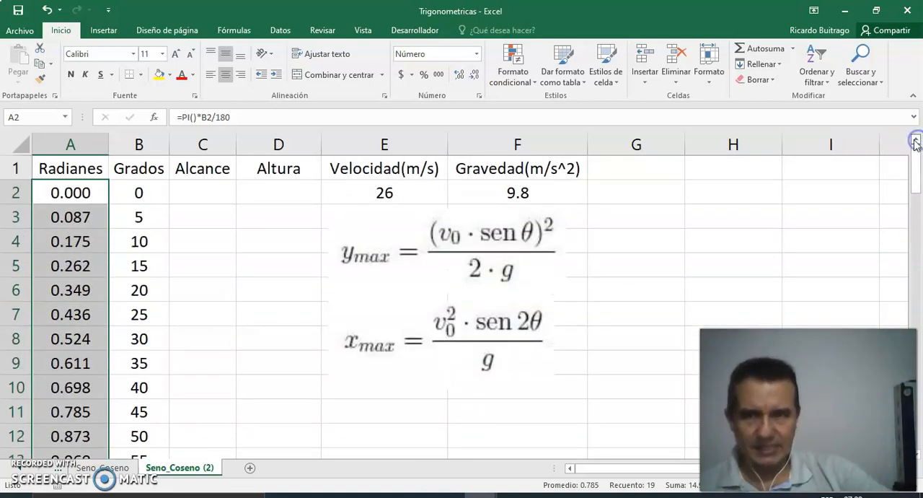
- Enter the range formula =$E$2^2*SENO(2*A2)/$F$2 in cell C2 of the Alcance column, with absolute references to velocity and gravity
click(188, 198)
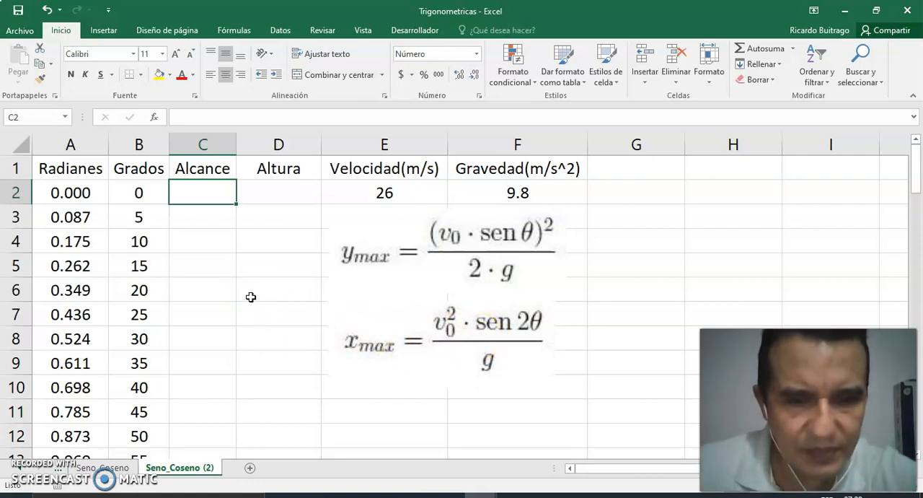
text(=)
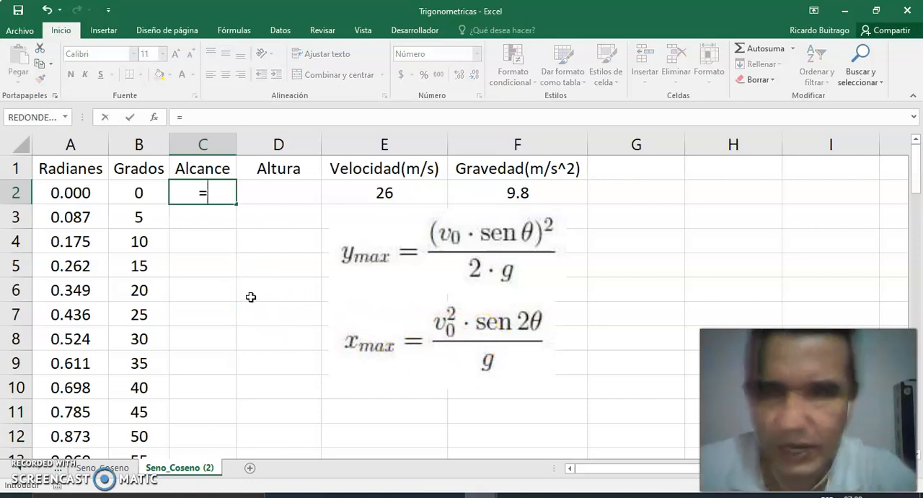
click(413, 195)
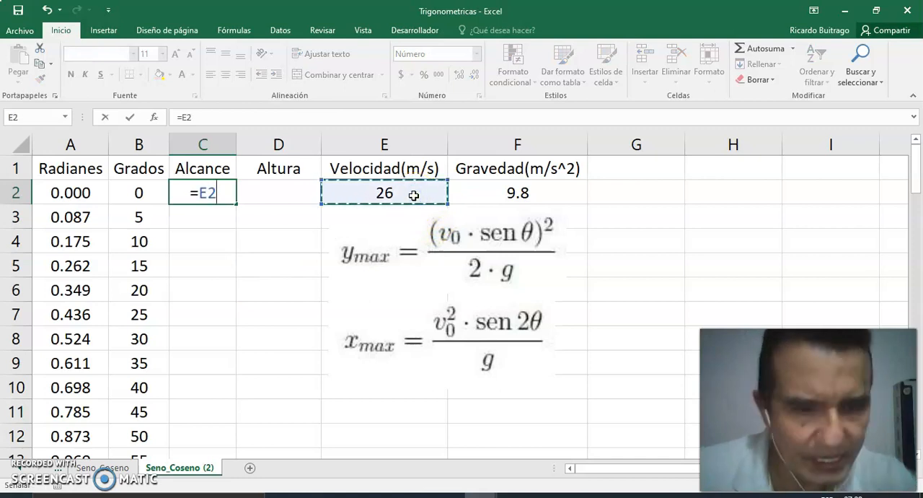
key(F4)
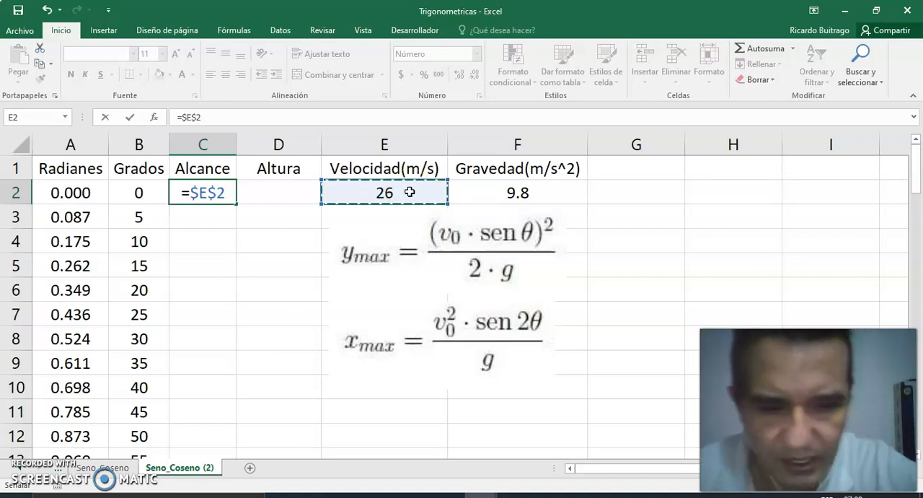
text(^2)
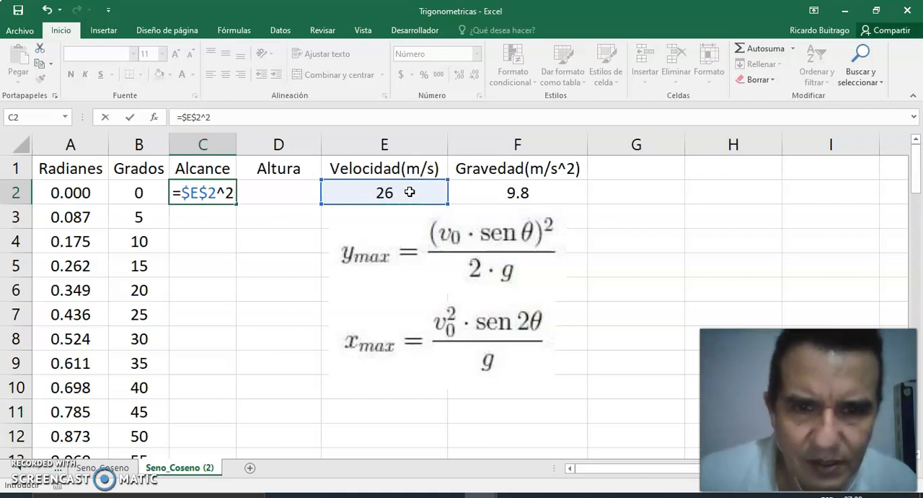
text(*)
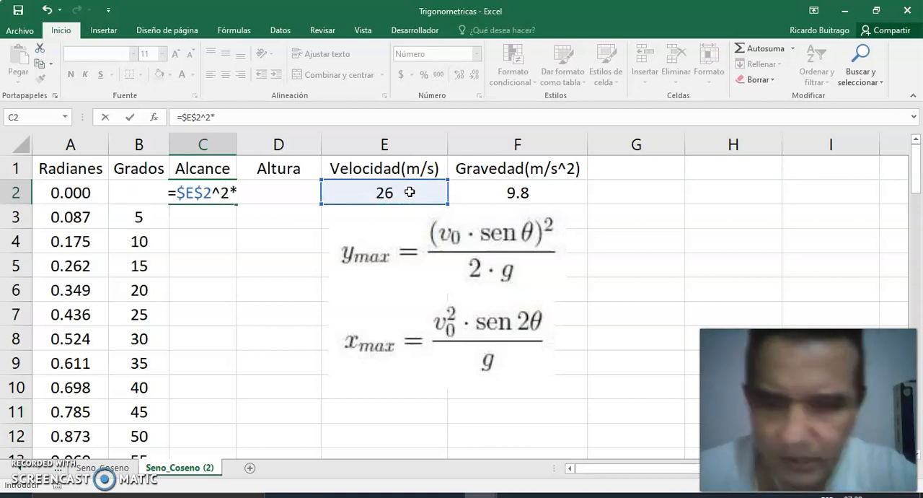
text(sen)
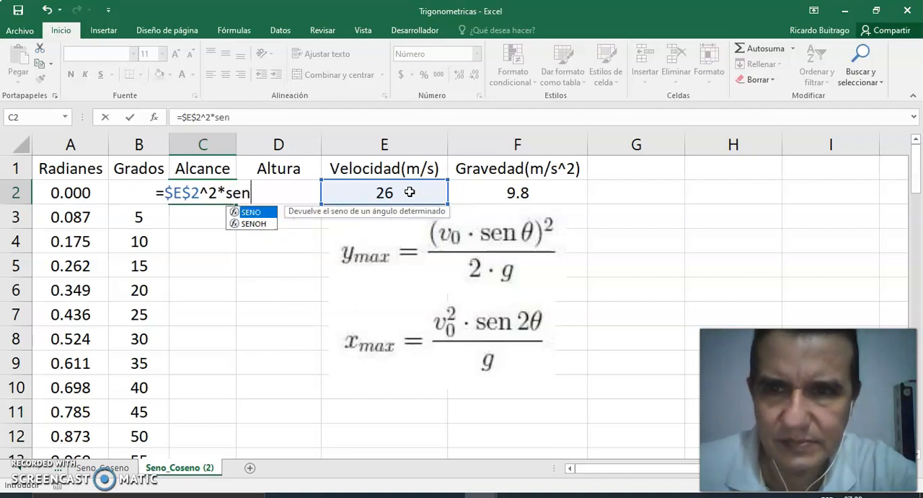
key(Tab)
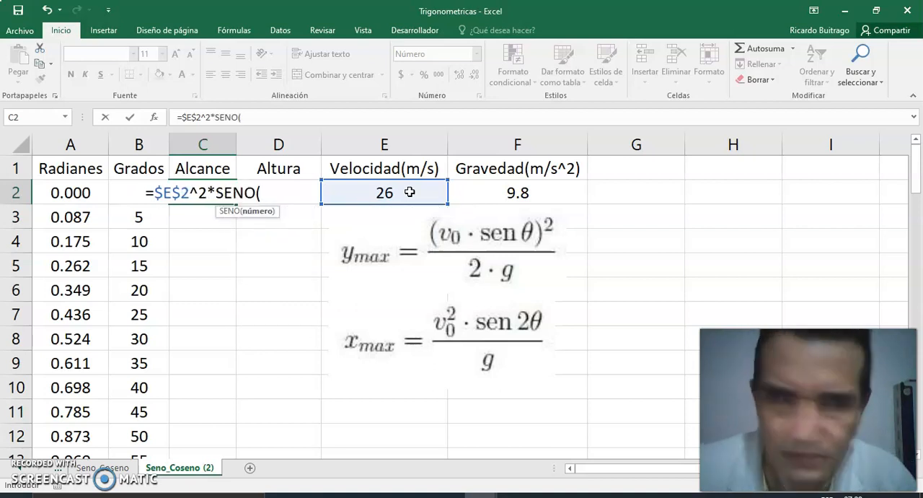
text(2*)
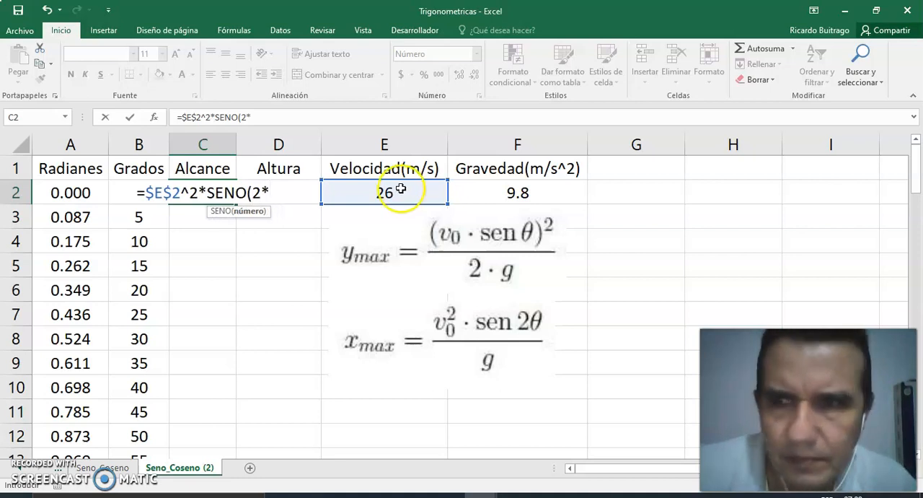
click(72, 188)
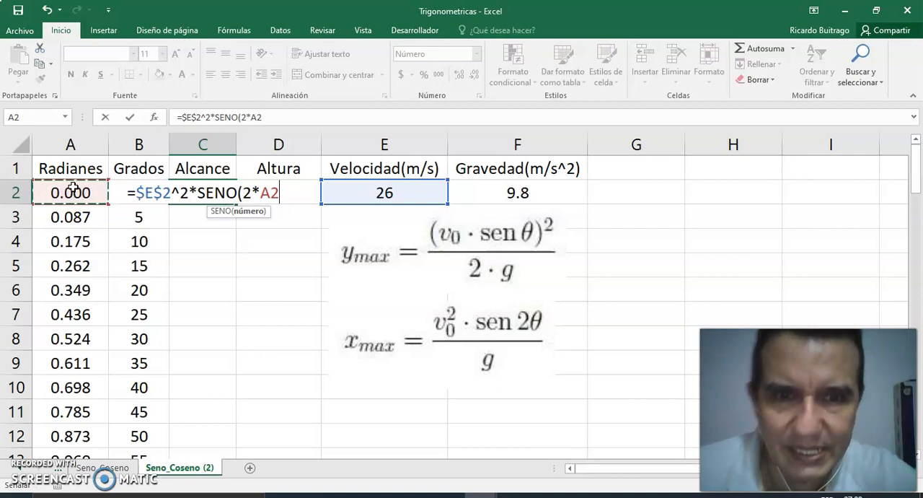
text())
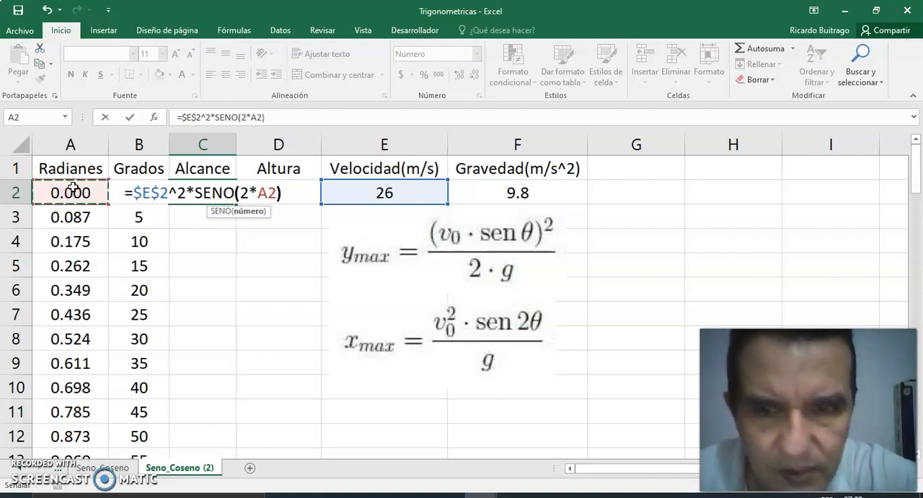
text(/)
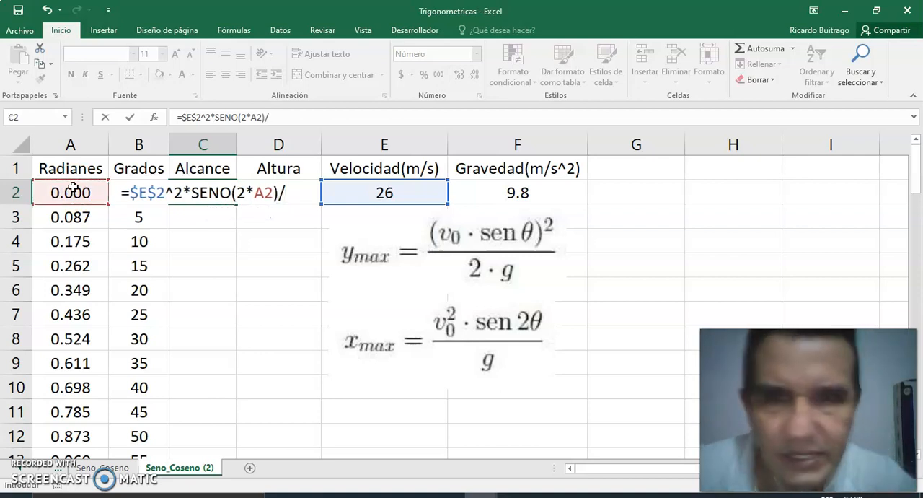
click(513, 193)
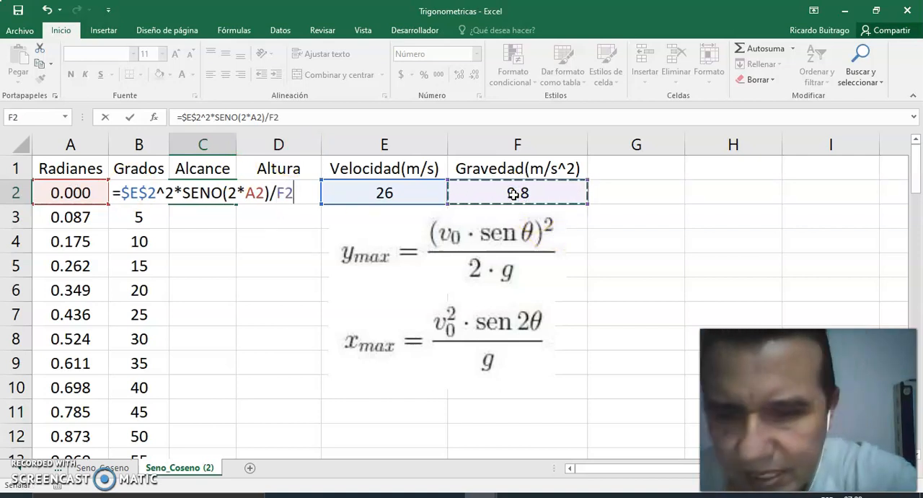
key(F4)
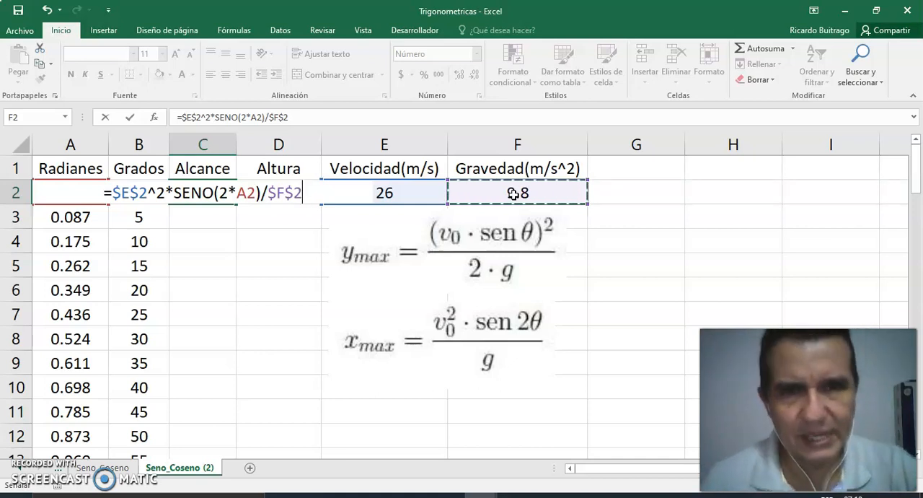
key(Return)
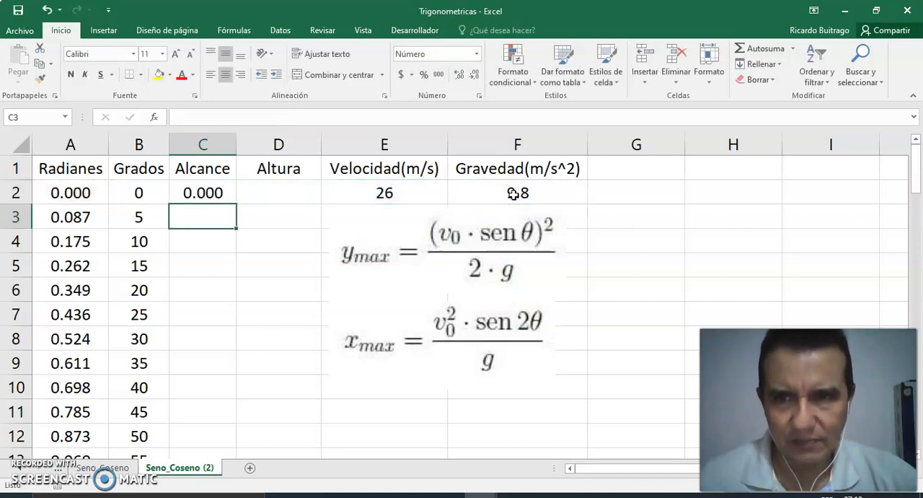
- Copy the Alcance formula from C2 down through C20
click(186, 192)
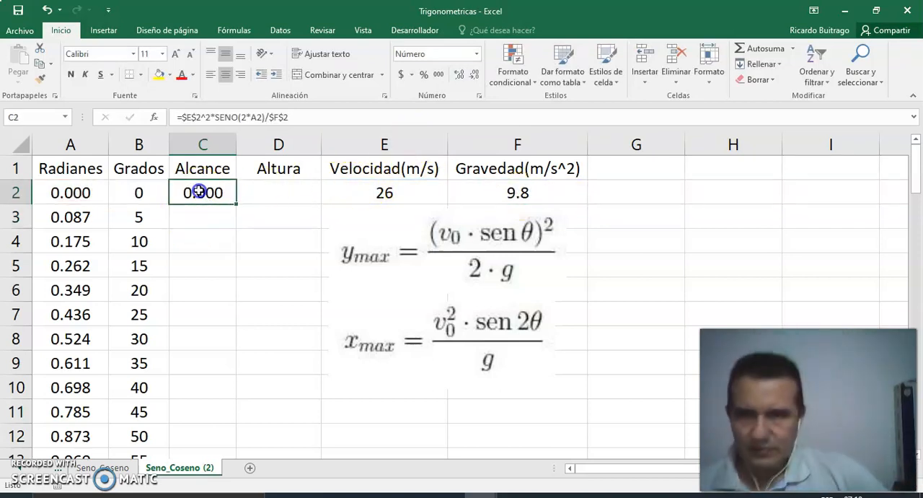
drag(236, 204, 221, 416)
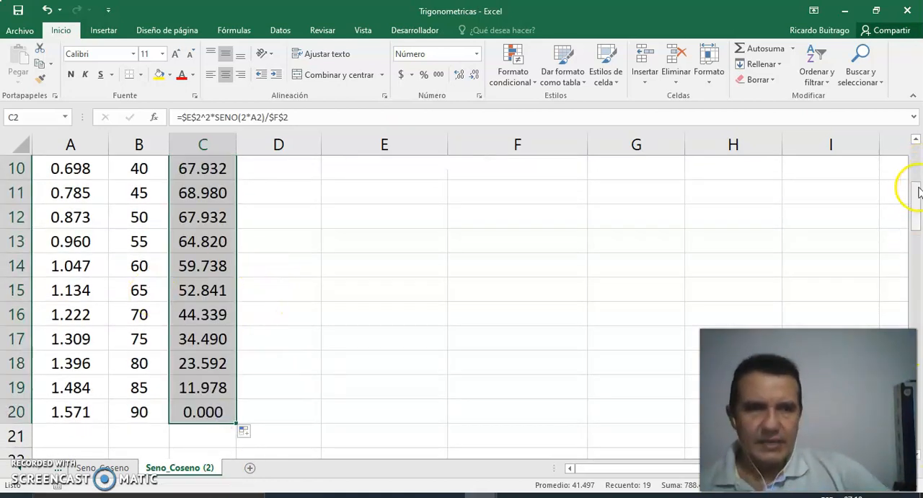
drag(915, 193, 916, 148)
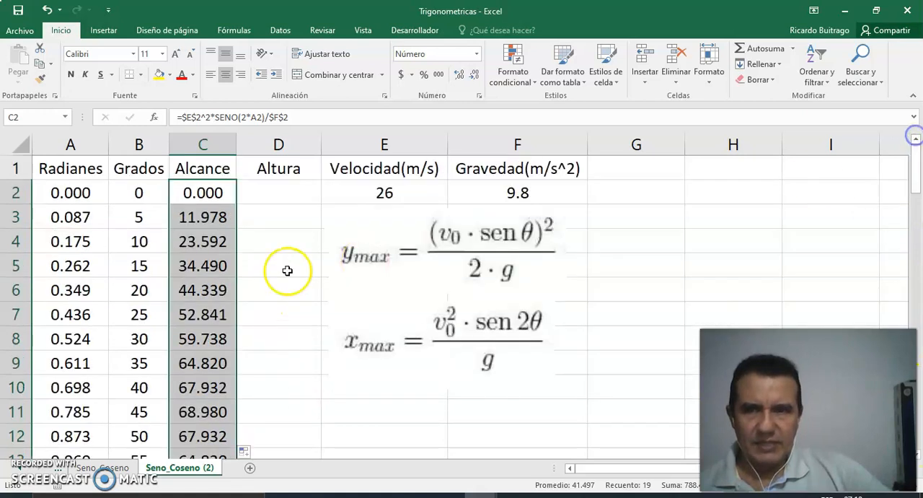
- Enter the maximum-height formula =($E$2*SENO(A2))^2/(2*$F$2) in cell D2 of the Altura column, with absolute references to velocity and gravity
click(282, 187)
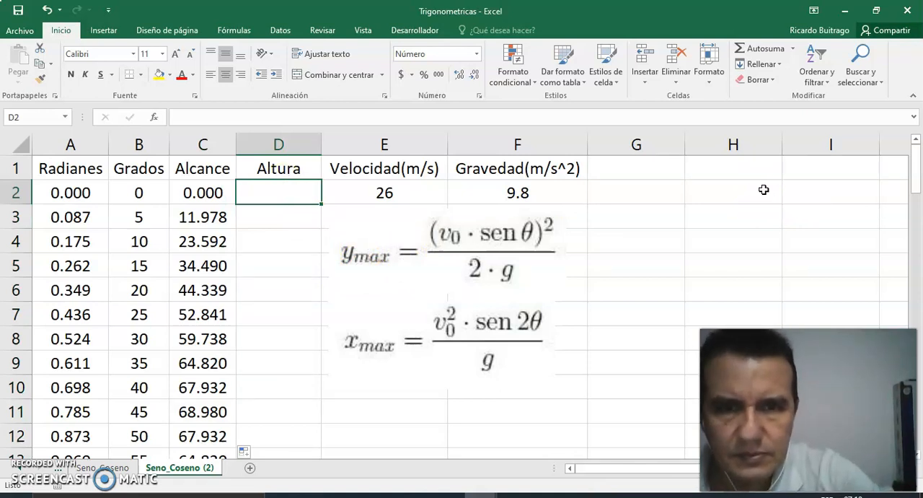
text(=)
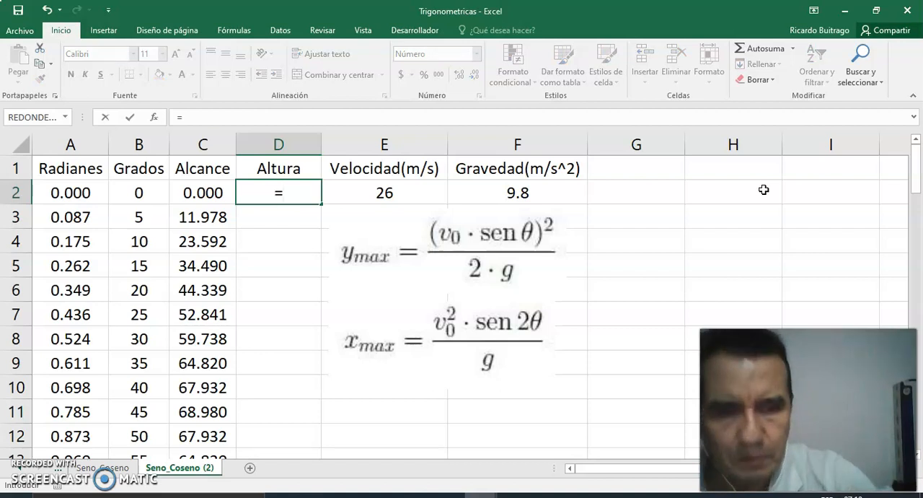
text(()
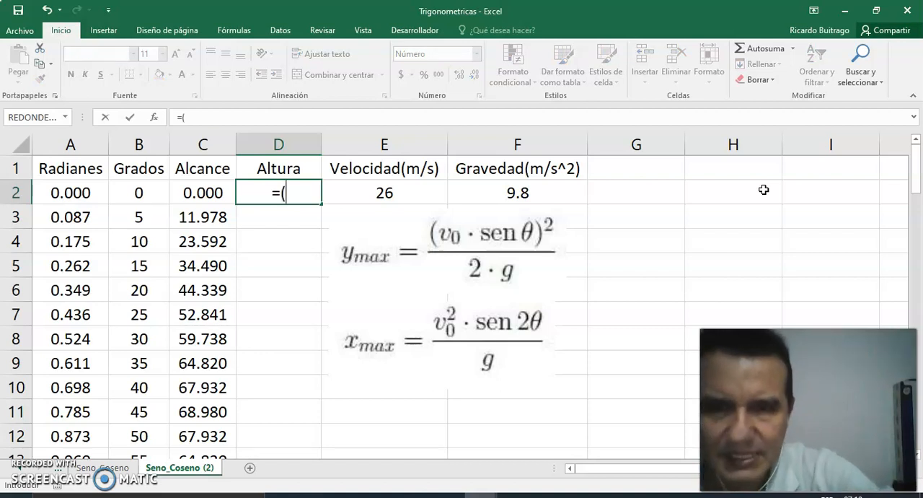
click(391, 185)
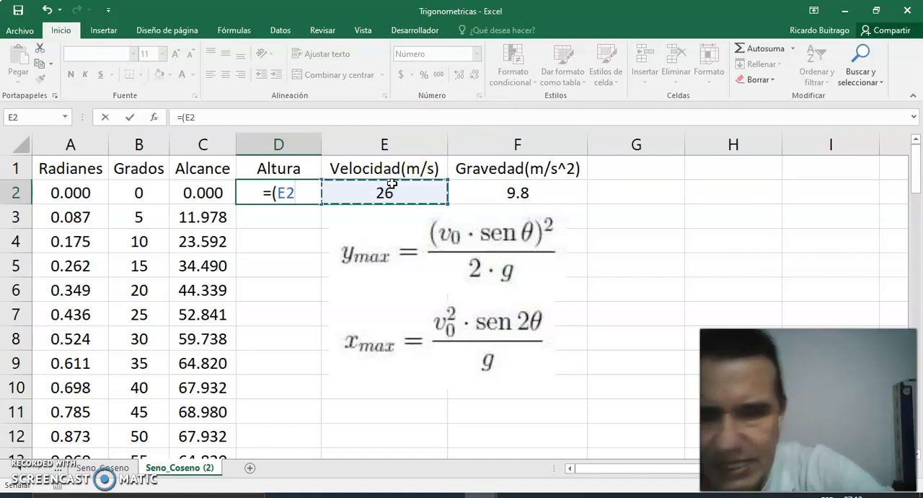
key(F4)
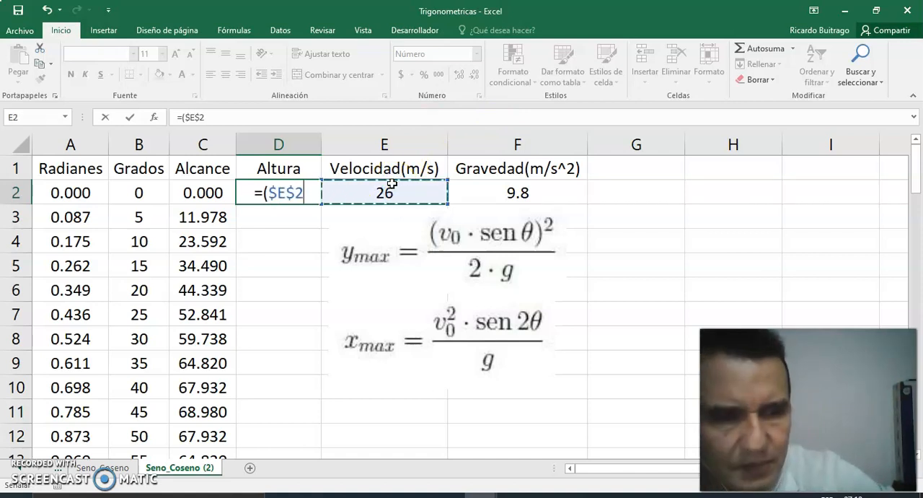
text(*)
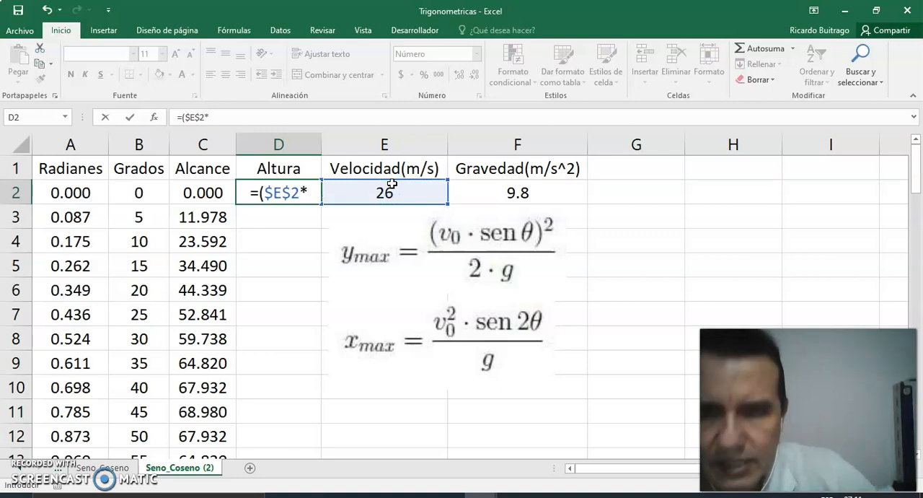
text(sen)
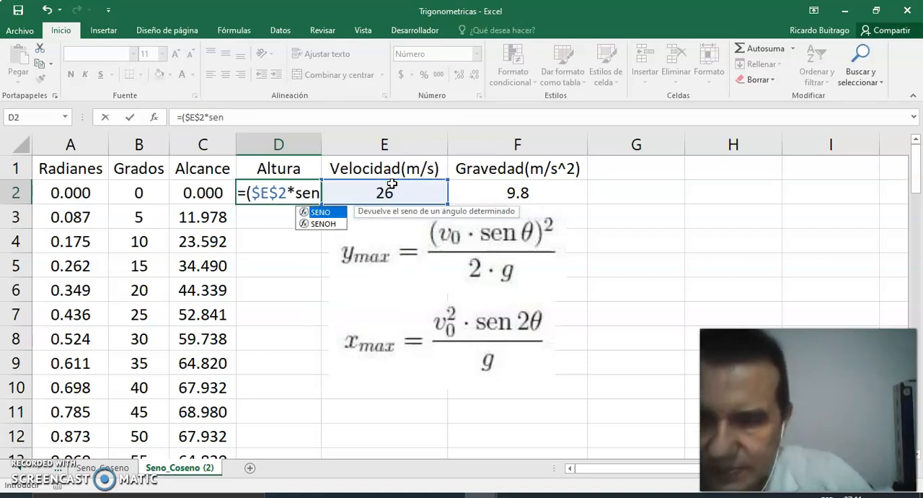
key(Tab)
click(67, 189)
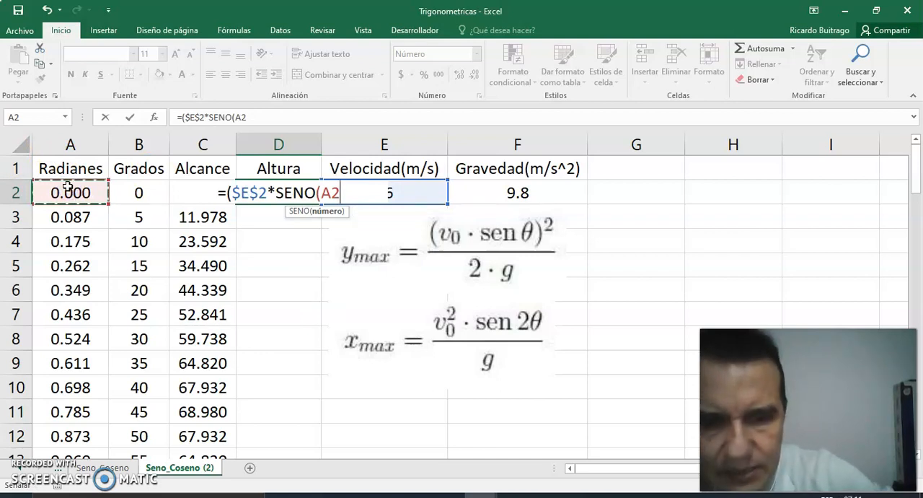
text()))
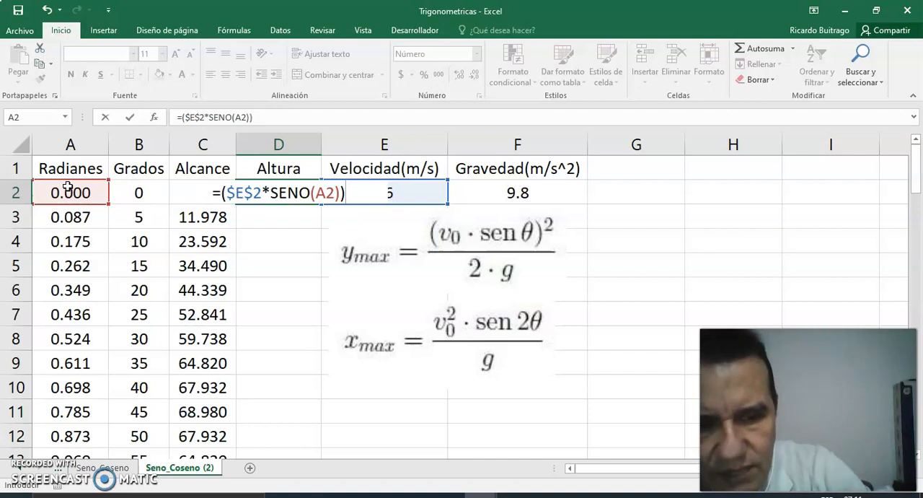
text(^2)
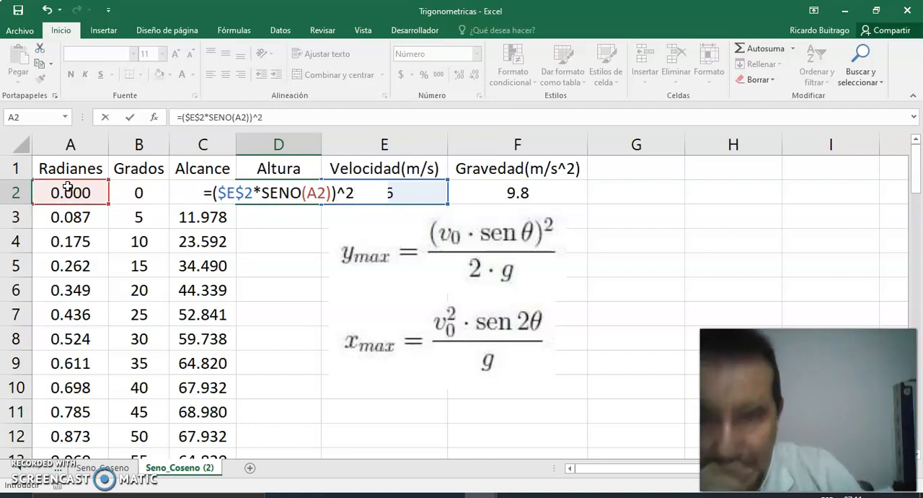
text(/)
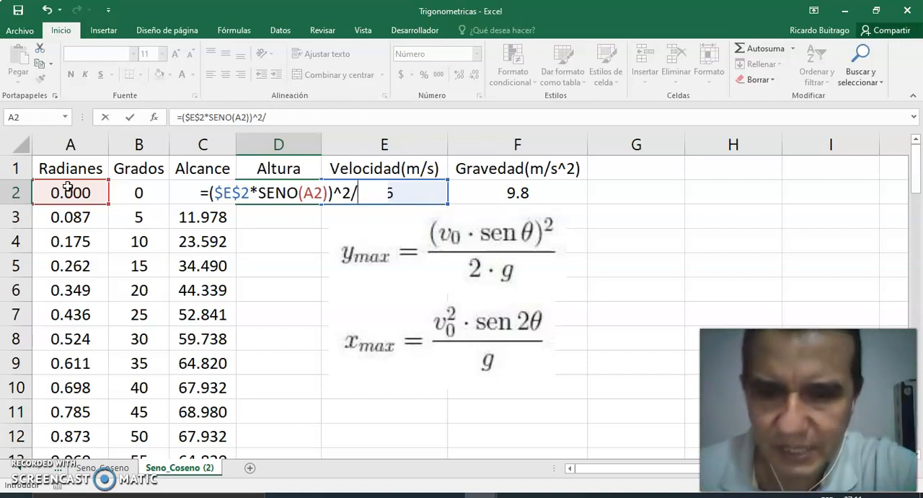
text(()
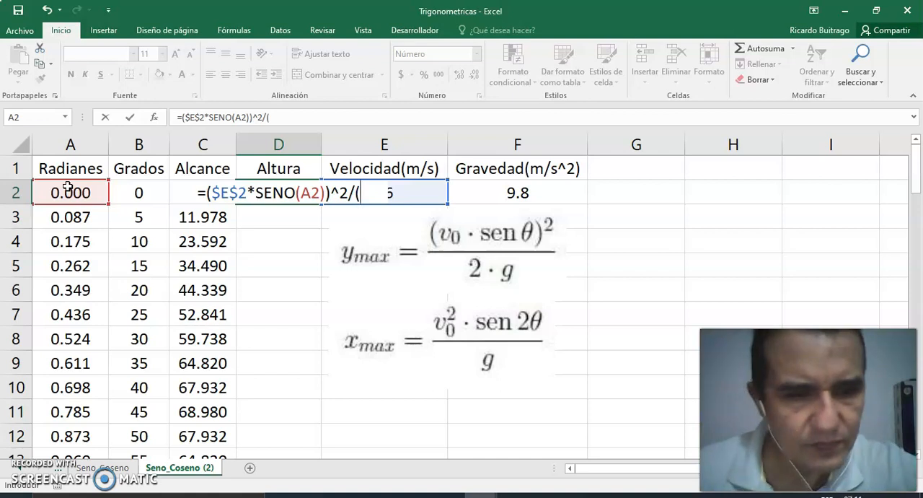
text(2*)
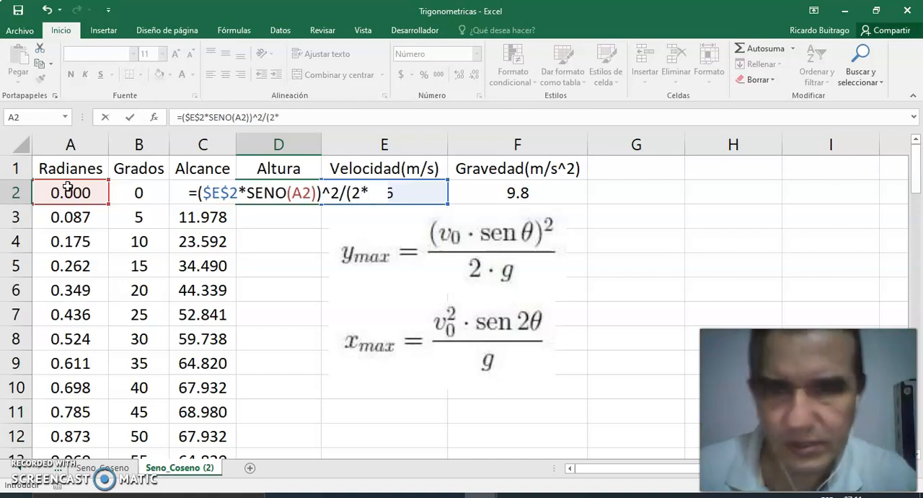
click(511, 195)
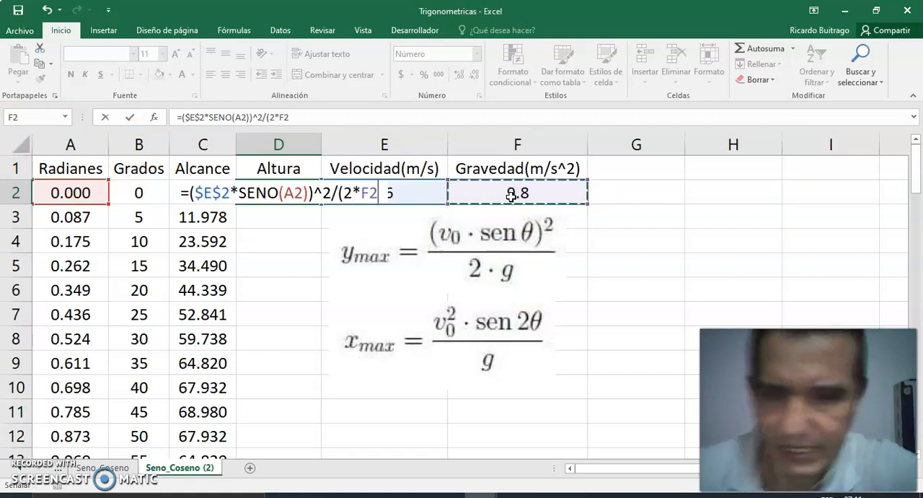
key(F4)
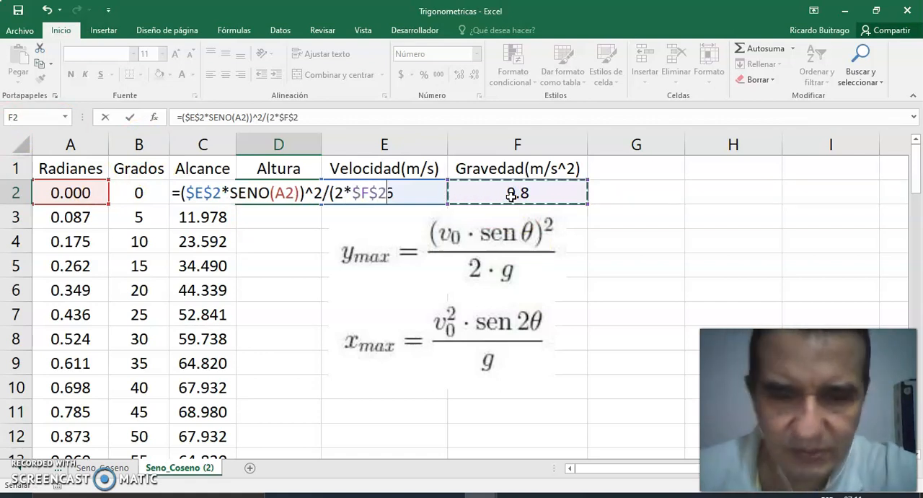
text())
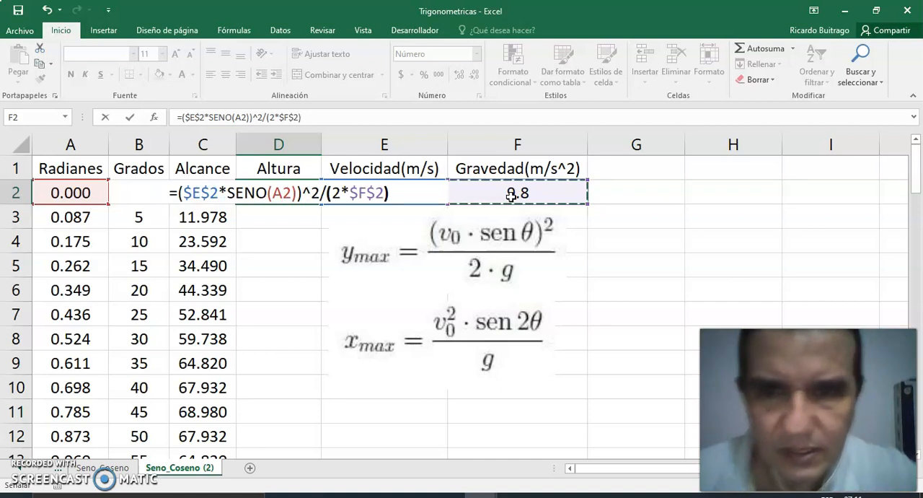
key(Return)
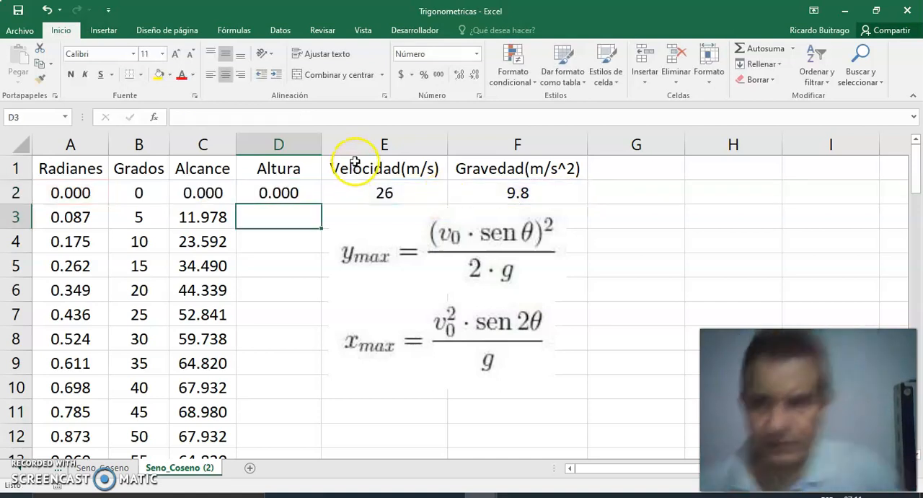
- Copy the Altura formula from D2 down through D20
click(310, 193)
drag(320, 204, 321, 230)
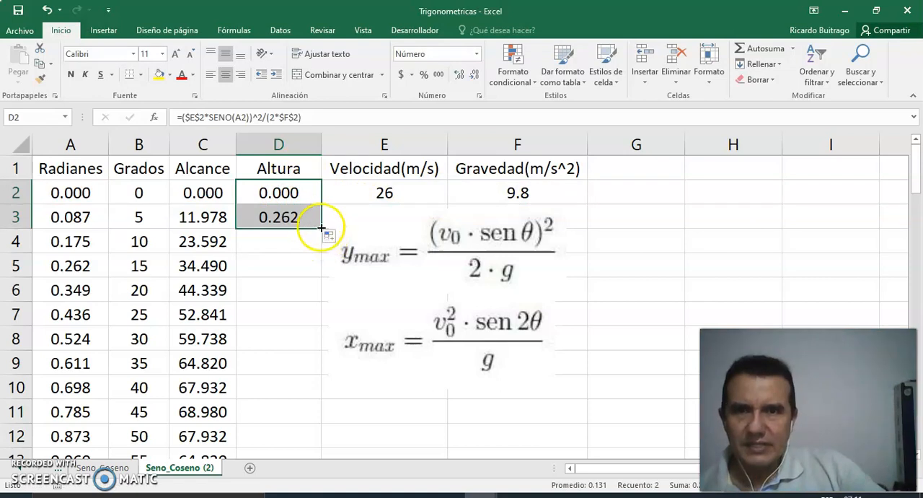
drag(322, 227, 304, 415)
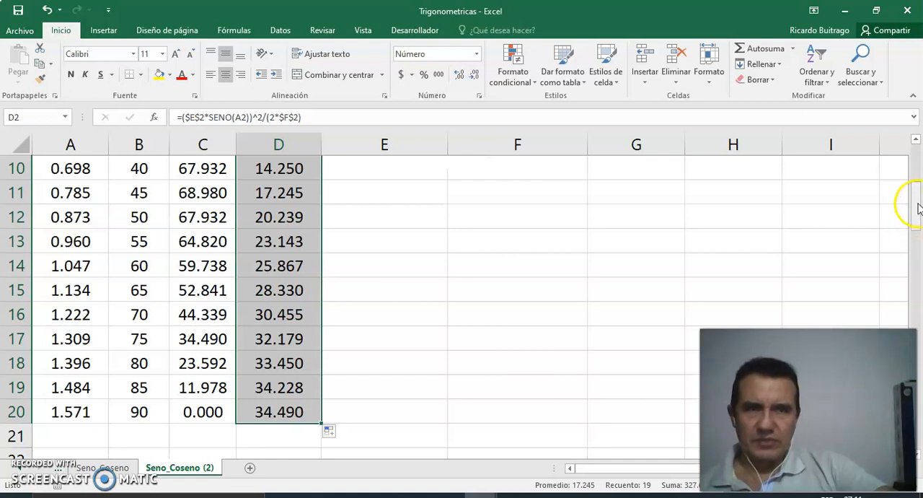
- Insert a scatter chart with smooth lines and markers from B1:D20, and apply the dark chart style with glowing lines
drag(918, 209, 917, 167)
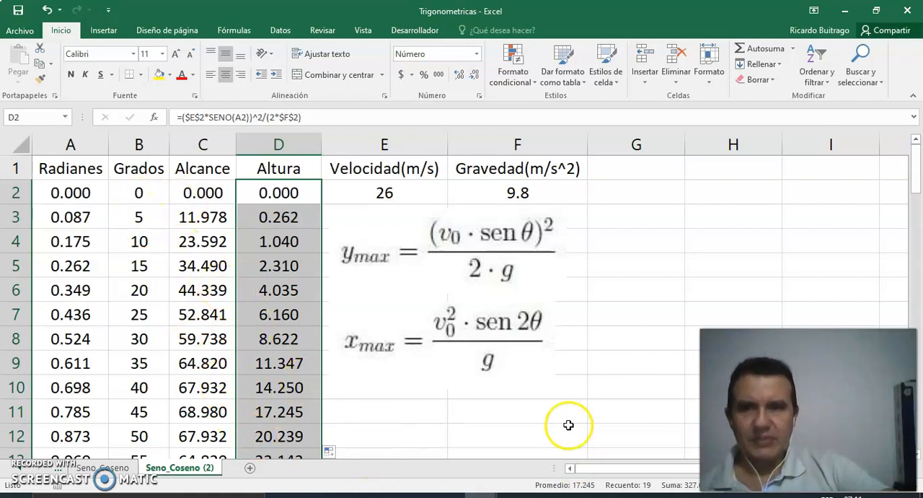
drag(138, 171, 273, 379)
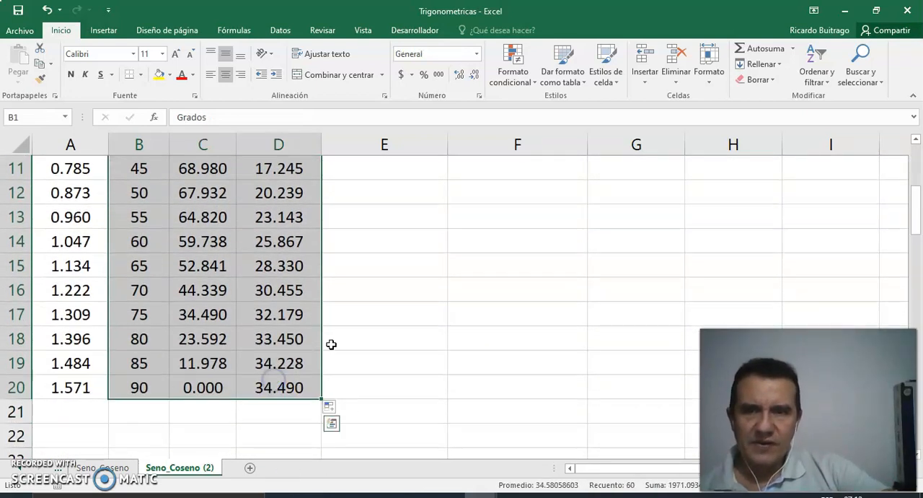
click(101, 29)
click(468, 81)
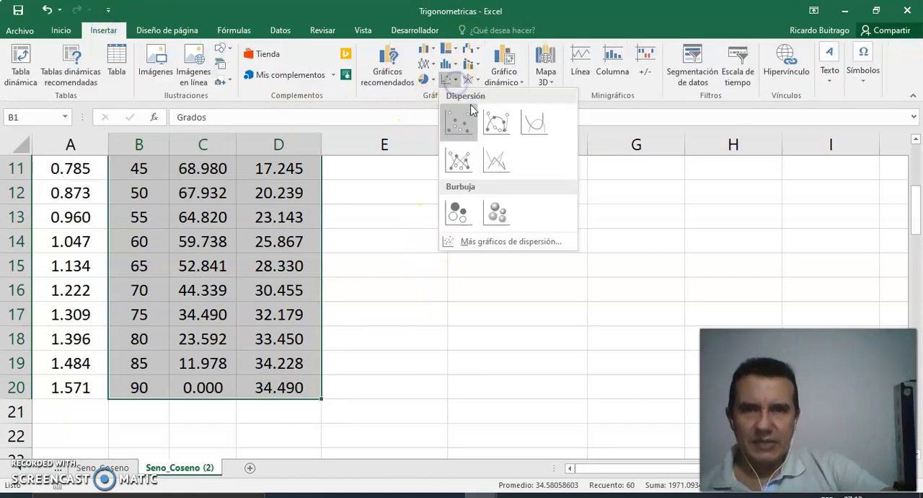
click(497, 124)
click(548, 181)
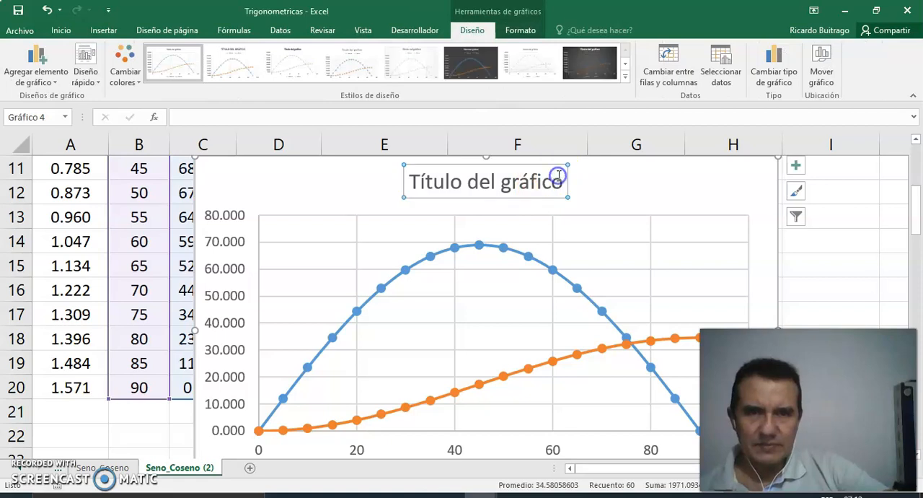
click(480, 76)
- Move the Alcance and Altura chart to a new chart sheet of its own, keeping the suggested sheet name
right_click(689, 203)
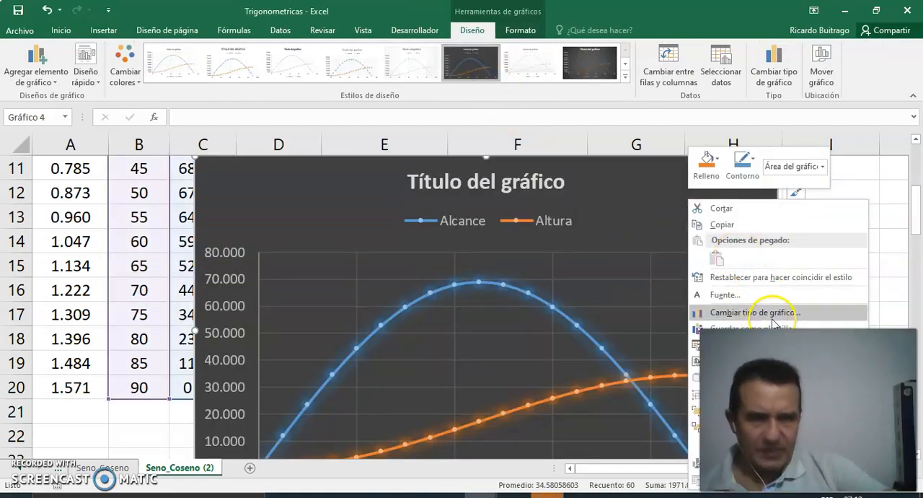
key(Escape)
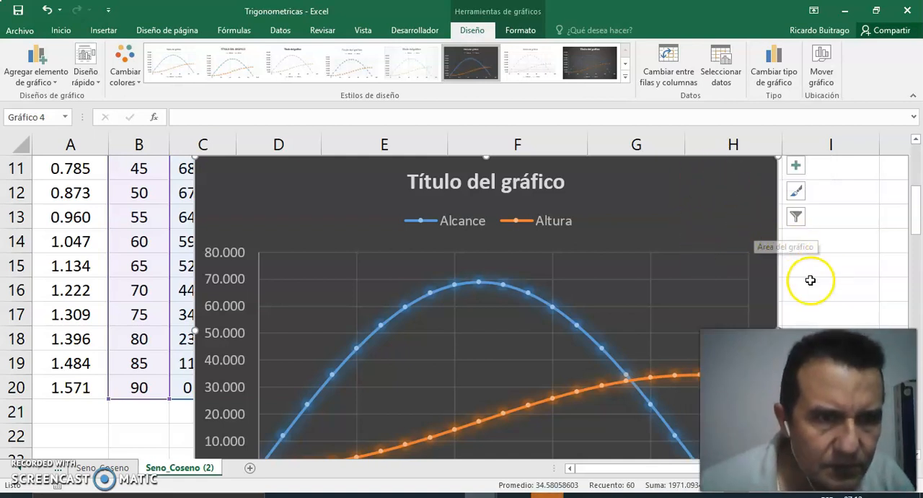
right_click(668, 222)
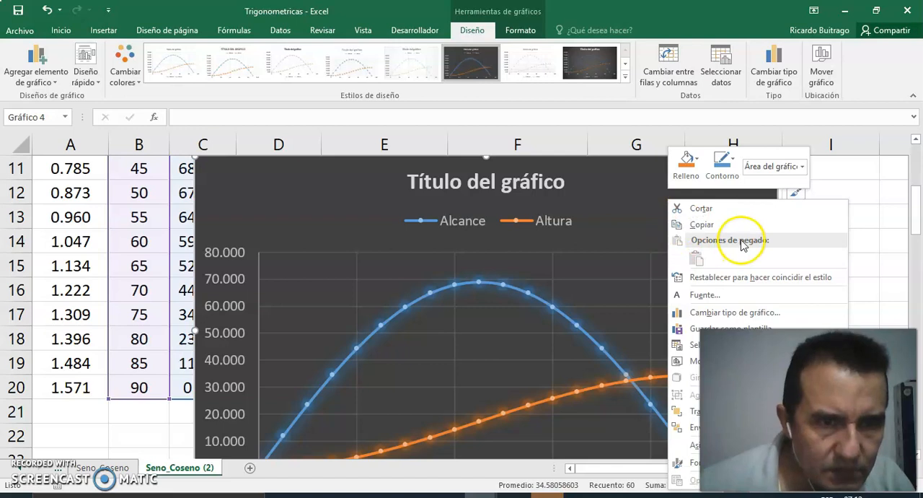
click(691, 363)
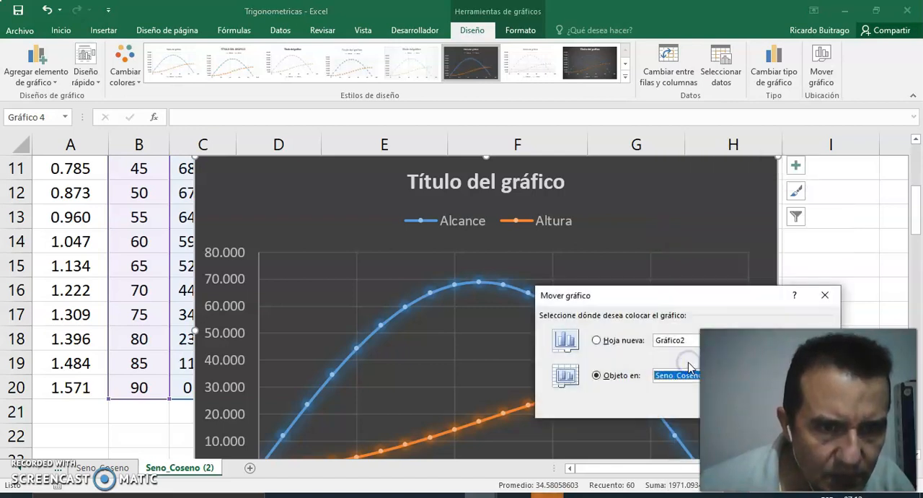
click(605, 342)
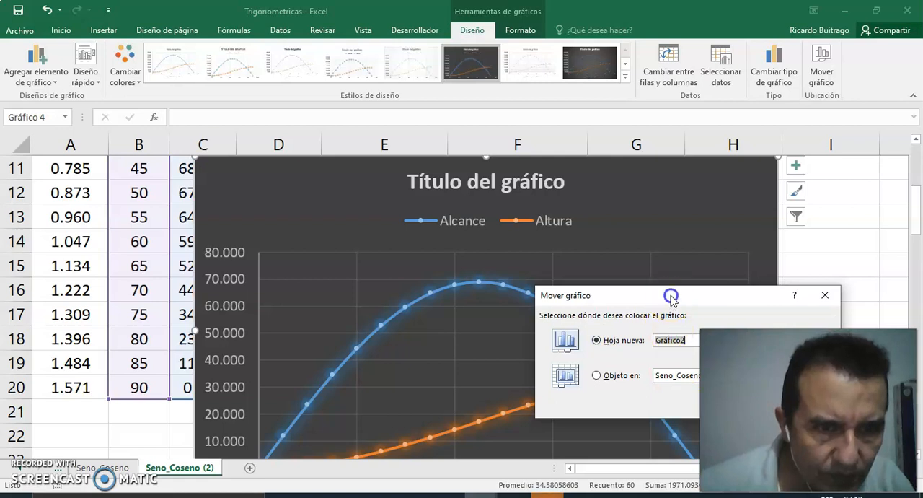
drag(670, 295, 617, 158)
click(699, 268)
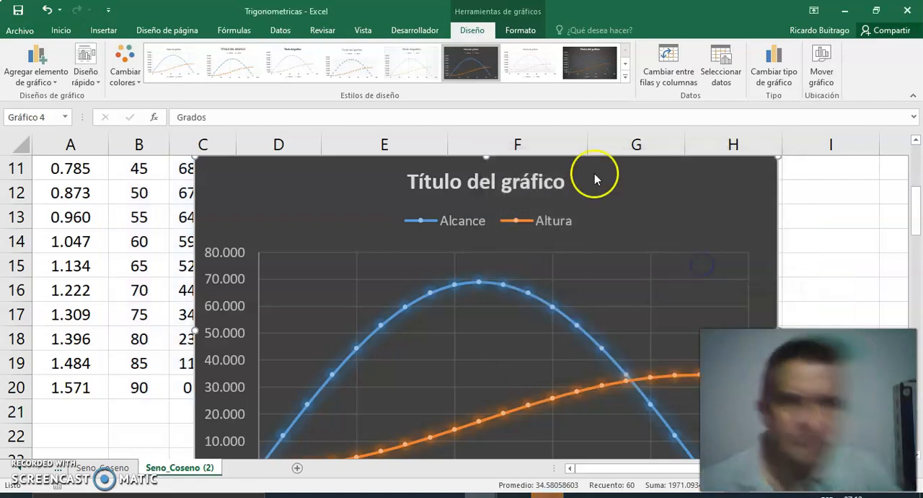